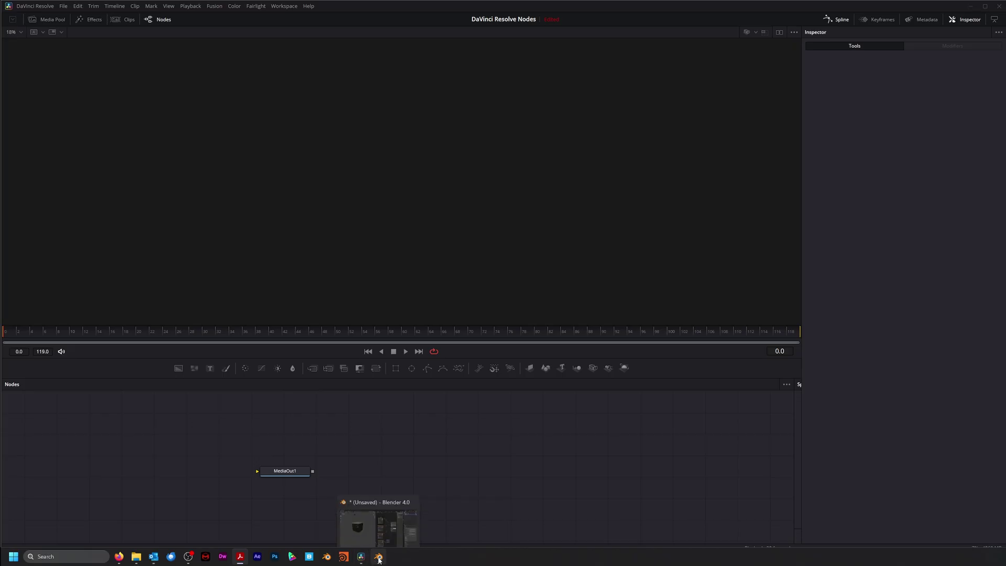
# Step: Switch to Blender and widen the shader editor to show the cube material's whole node tree
pyautogui.click(379, 557)
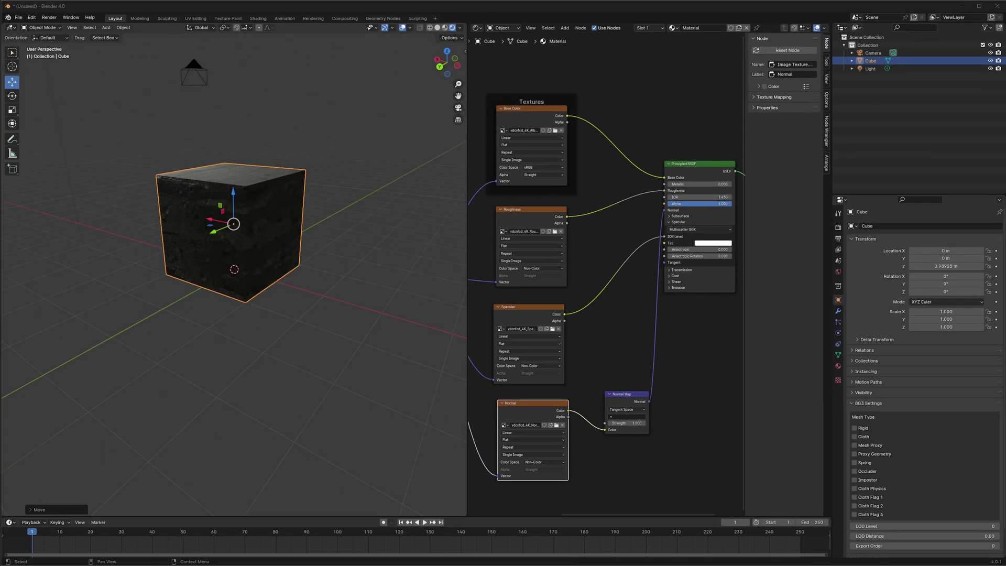
pyautogui.moveTo(265, 333); pyautogui.dragTo(241, 300, button='middle')
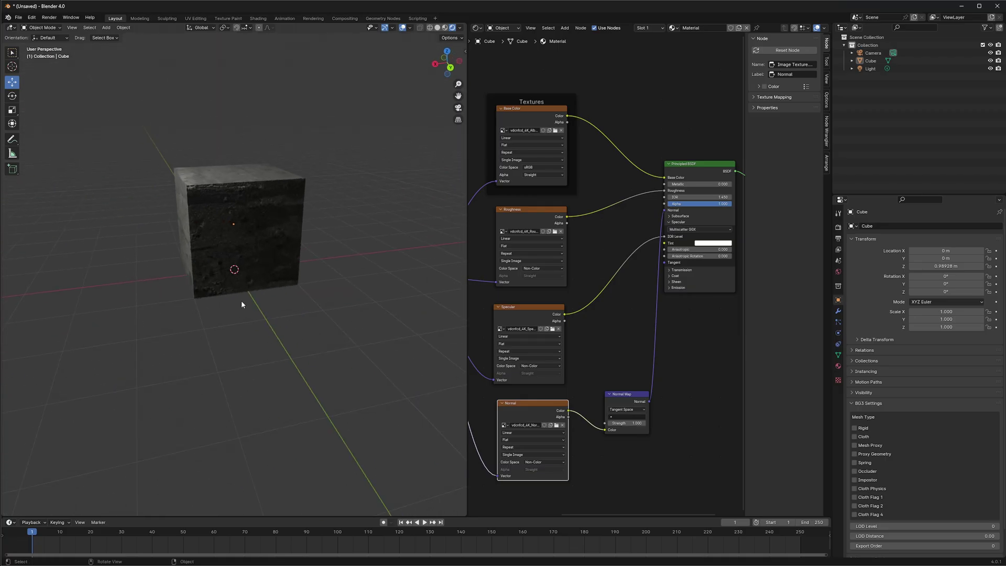
pyautogui.moveTo(468, 240); pyautogui.dragTo(180, 231)
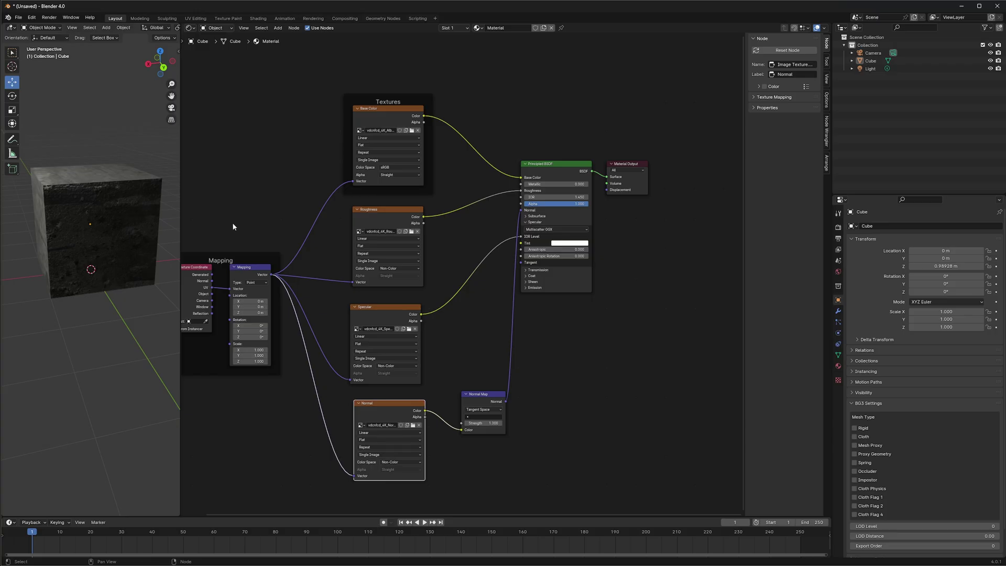
pyautogui.moveTo(282, 187); pyautogui.dragTo(305, 179, button='middle')
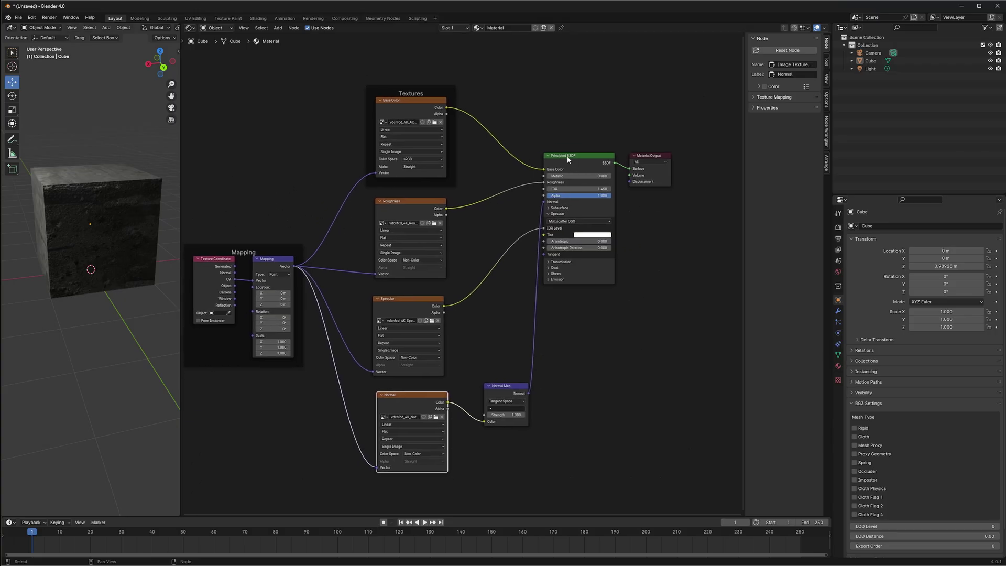
# Step: Shift the Principled BSDF node slightly down and inspect the Normal texture, Normal Map node and alpha value
pyautogui.moveTo(574, 154)
pyautogui.mouseDown()
pyautogui.moveTo(563, 162)
pyautogui.moveTo(572, 173)
pyautogui.mouseUp()
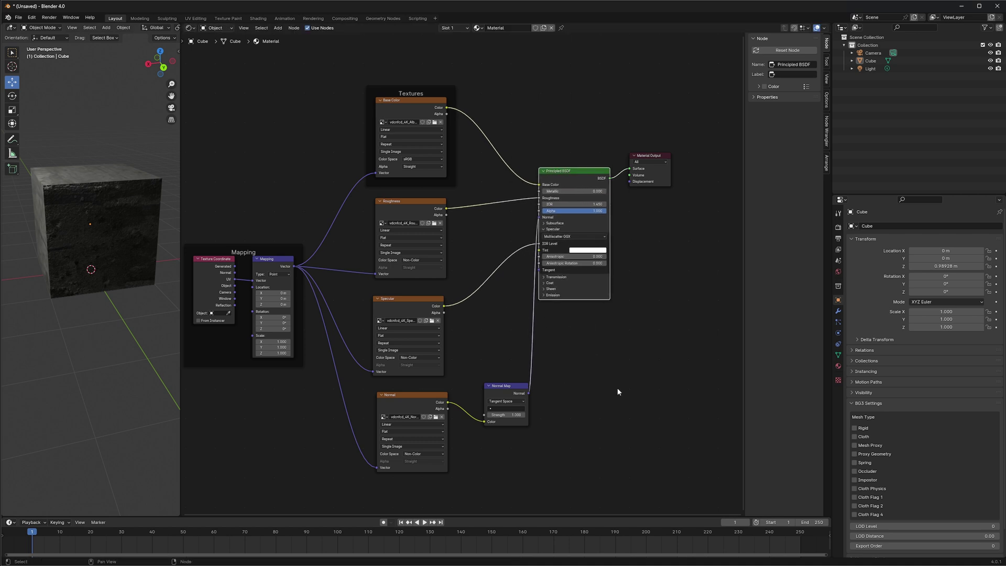
pyautogui.moveTo(475, 363); pyautogui.dragTo(537, 441)
pyautogui.moveTo(464, 449); pyautogui.dragTo(444, 457)
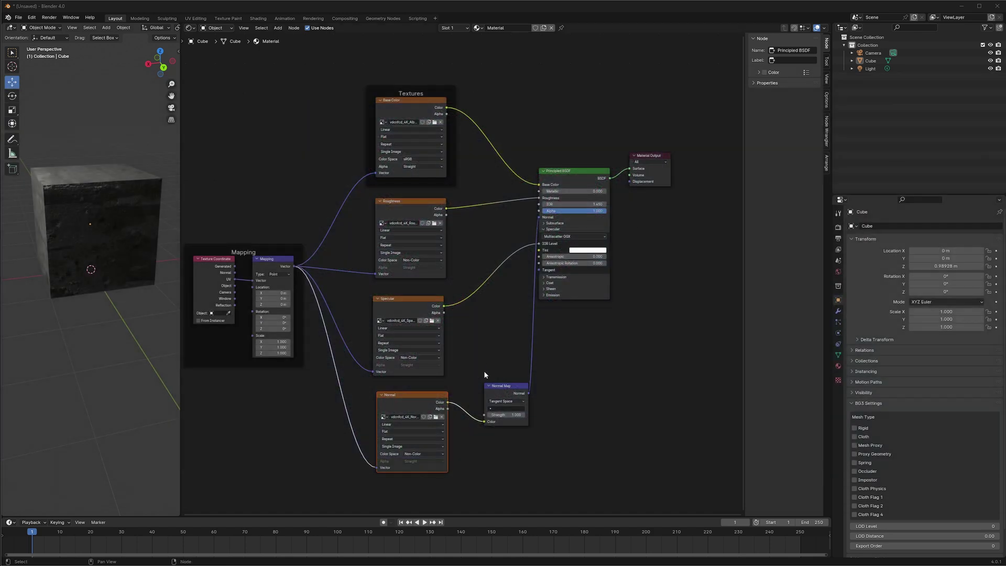
pyautogui.moveTo(471, 368); pyautogui.dragTo(548, 446)
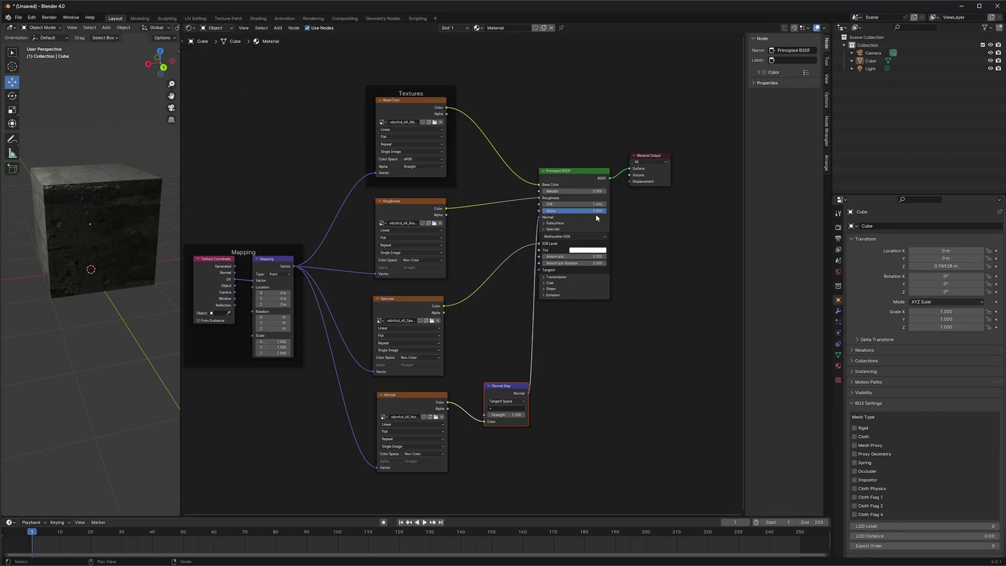
pyautogui.moveTo(601, 211)
pyautogui.mouseDown()
pyautogui.moveTo(545, 211)
pyautogui.moveTo(606, 211)
pyautogui.mouseUp()
pyautogui.moveTo(605, 211)
pyautogui.mouseDown()
pyautogui.moveTo(543, 210)
pyautogui.moveTo(607, 210)
pyautogui.mouseUp()
# Step: Enlarge the 3D viewport and delete the camera and light so only the cube is left
pyautogui.moveTo(179, 173); pyautogui.dragTo(389, 183)
pyautogui.scroll(-4, 235, 355)
pyautogui.moveTo(302, 352); pyautogui.dragTo(255, 343, button='middle')
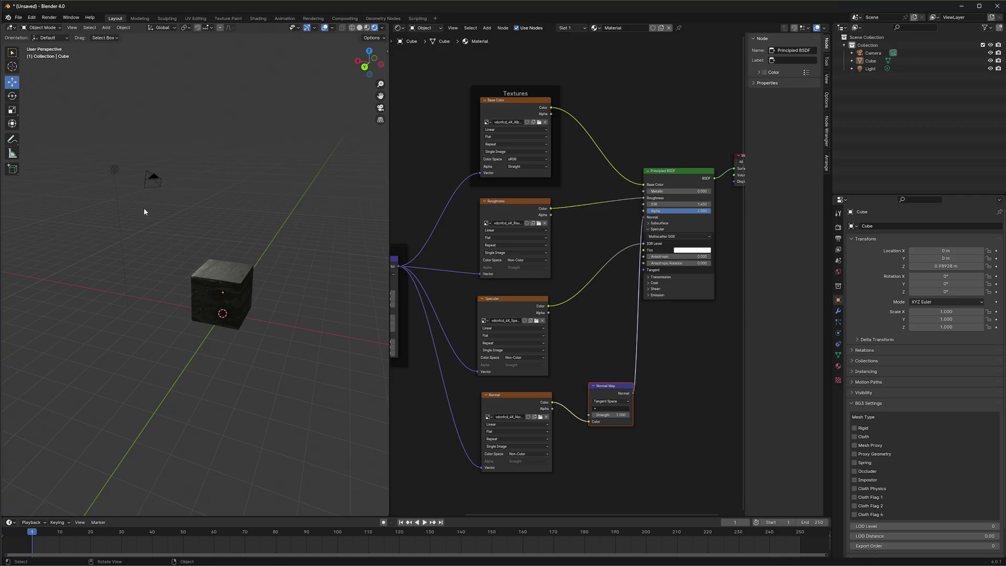
pyautogui.moveTo(266, 383); pyautogui.dragTo(257, 381, button='middle')
pyautogui.moveTo(75, 93); pyautogui.dragTo(237, 222)
pyautogui.press('Delete')
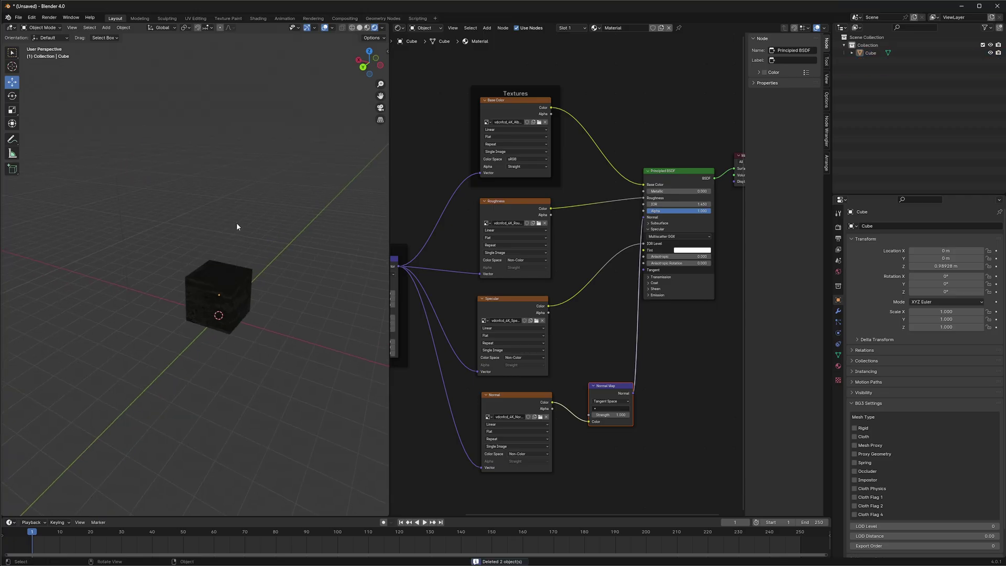
# Step: Export the scene as a Universal Scene Description file named Cube.usdz in the Fusion USD Tutorials folder, keeping the default export options
pyautogui.moveTo(234, 240); pyautogui.dragTo(211, 234, button='middle')
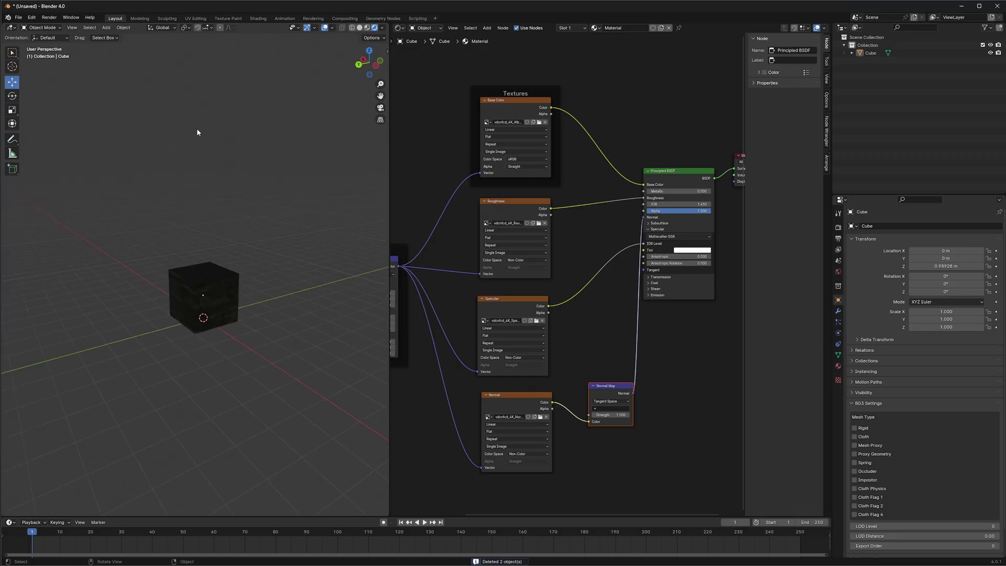
pyautogui.click(18, 17)
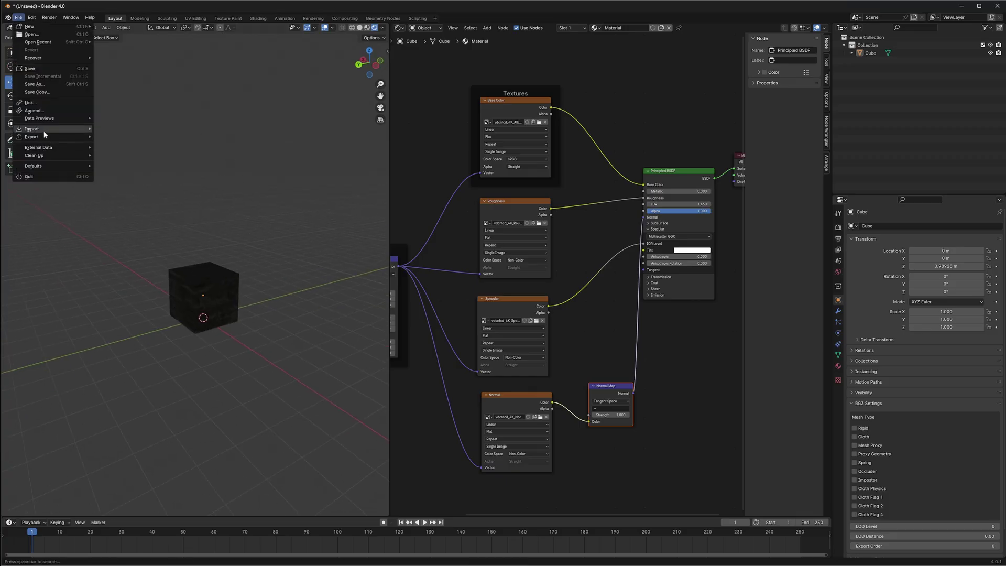
pyautogui.moveTo(47, 137)
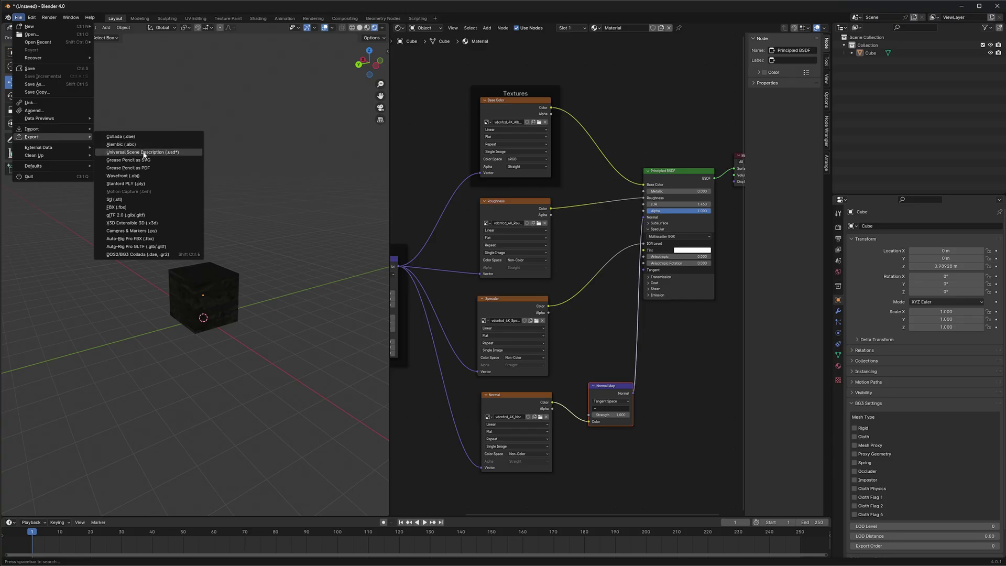
pyautogui.click(144, 152)
pyautogui.click(40, 331)
pyautogui.click(140, 477)
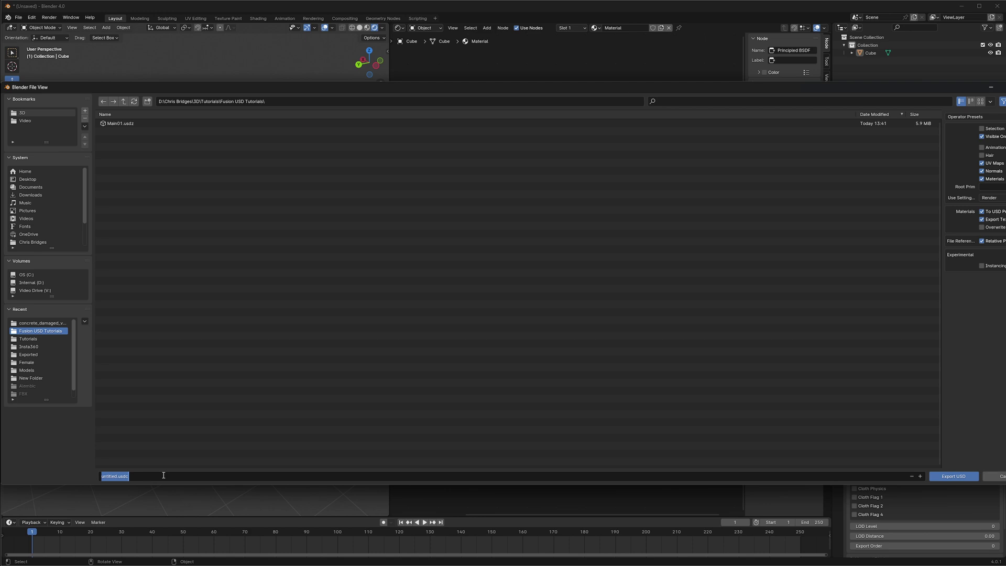
pyautogui.write('Cube.usdz')
pyautogui.moveTo(919, 95); pyautogui.dragTo(732, 112)
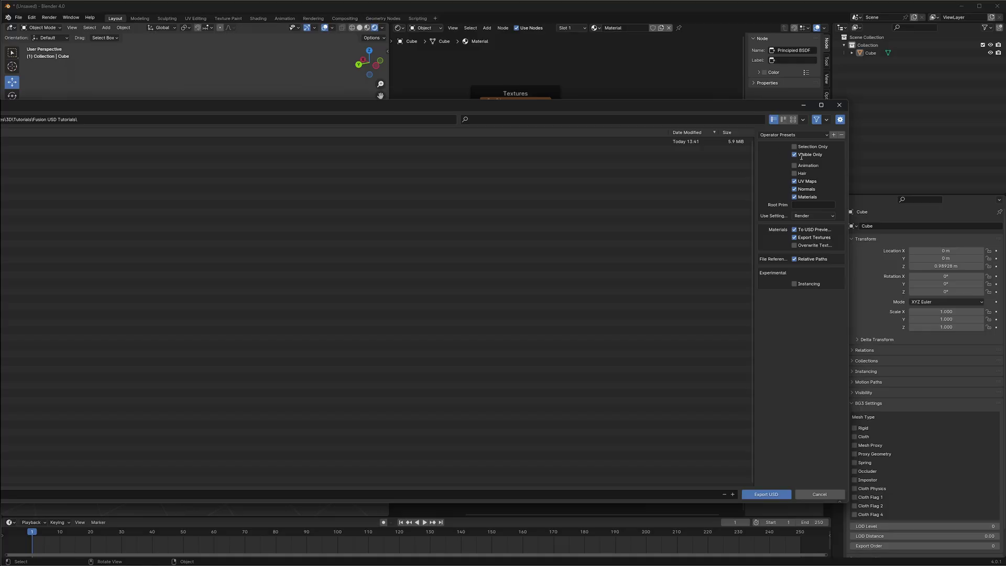
pyautogui.moveTo(755, 204); pyautogui.dragTo(636, 215)
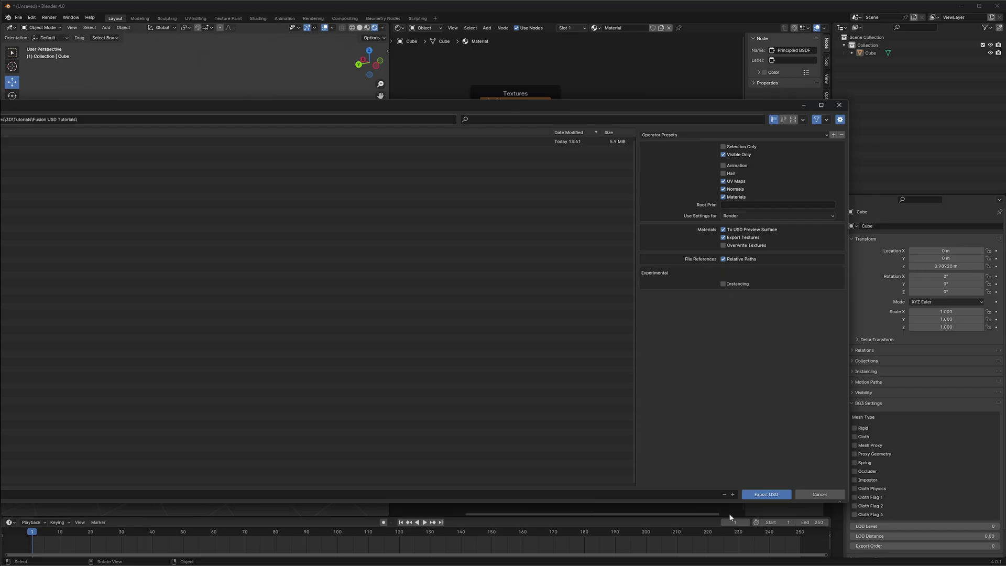
pyautogui.click(764, 494)
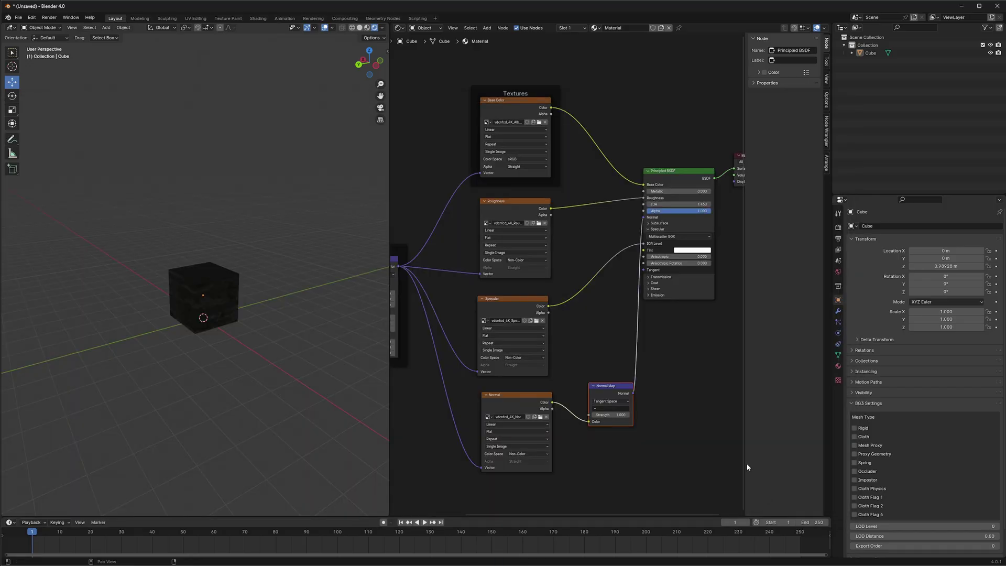
# Step: Return to DaVinci Resolve and add a uLoader node that loads Cube.usdz in the Fusion node graph
pyautogui.click(962, 5)
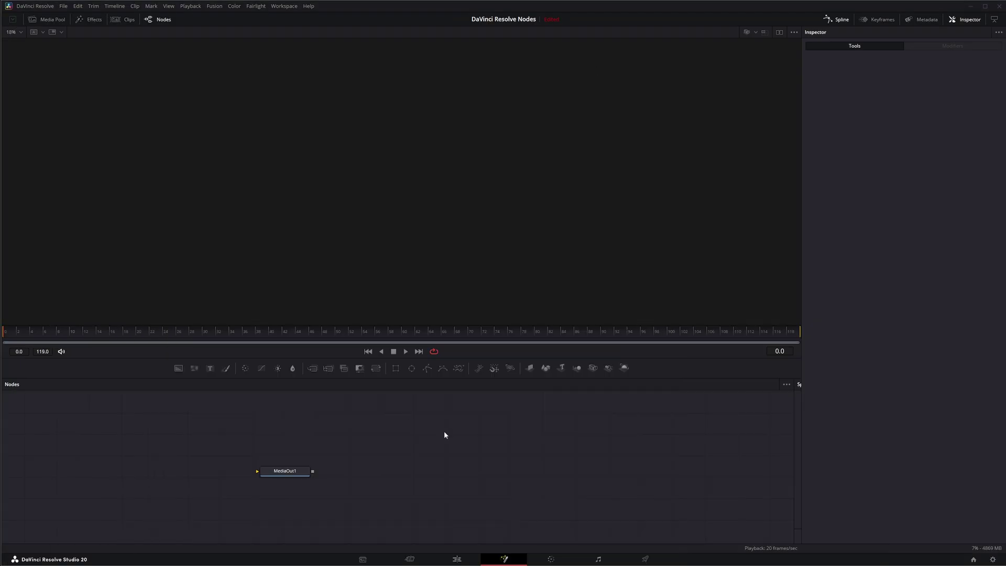
pyautogui.moveTo(377, 470); pyautogui.dragTo(369, 459, button='middle')
pyautogui.hotkey('shift', 'space')
pyautogui.write('udo')
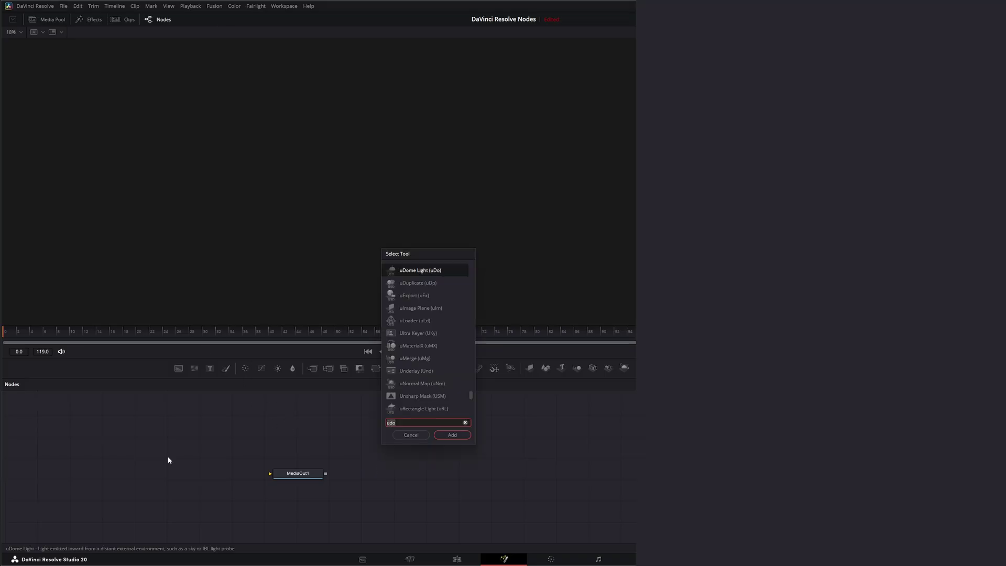
pyautogui.press('BackSpace')
pyautogui.press('BackSpace')
pyautogui.write('lo')
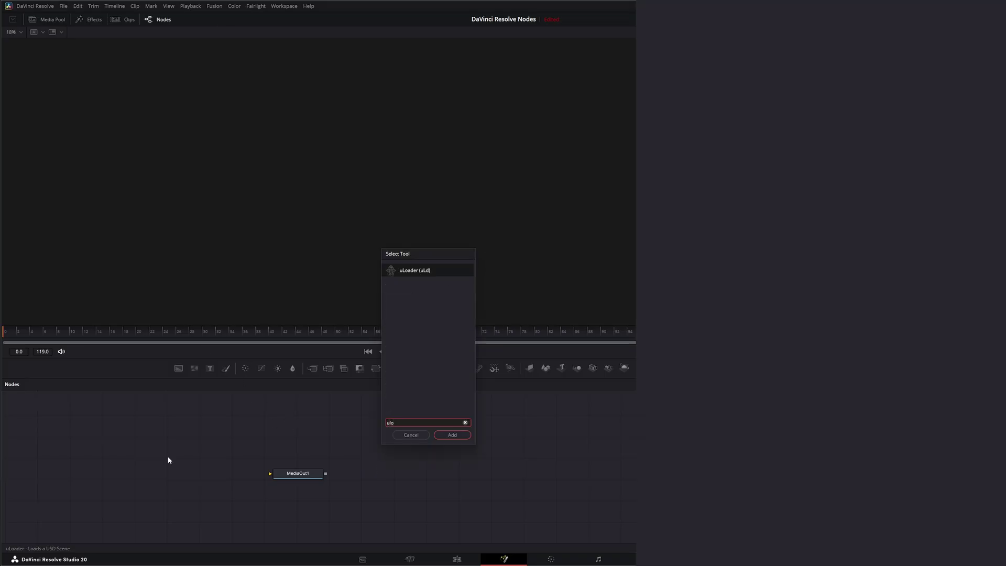
pyautogui.press('Return')
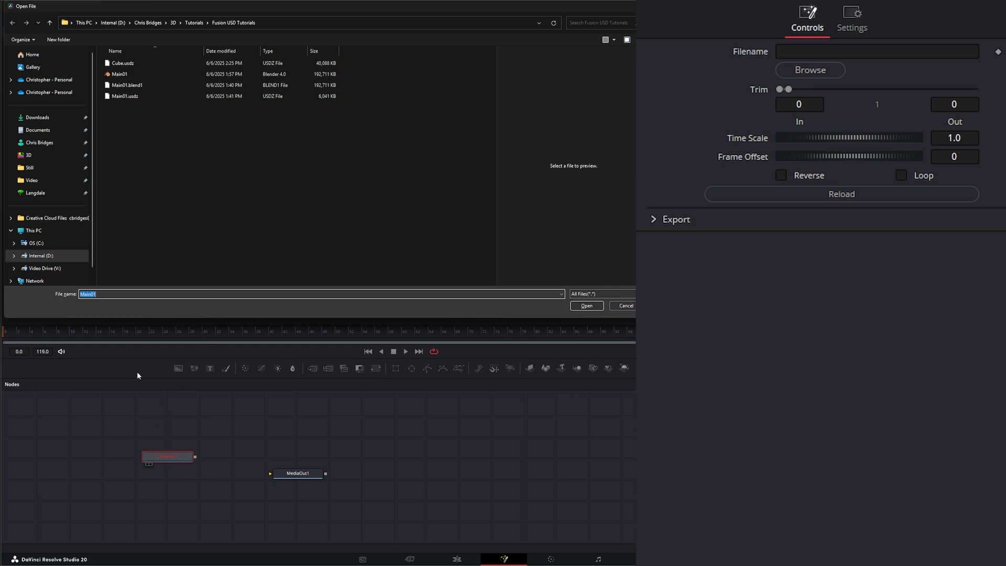
pyautogui.doubleClick(134, 67)
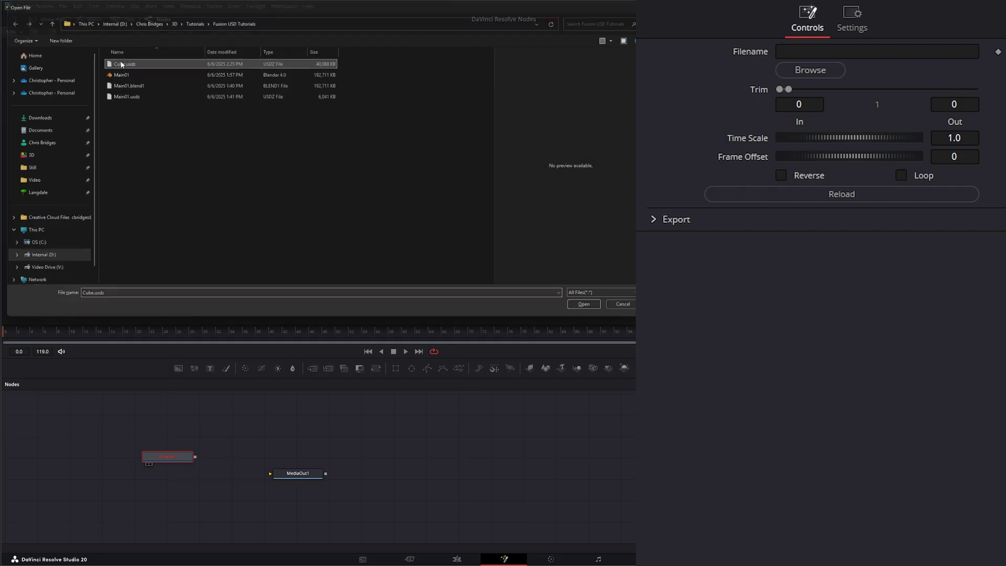
# Step: Line up the Cube.usdz loader with MediaOut1, leaving a wide gap between the two nodes
pyautogui.moveTo(172, 462); pyautogui.dragTo(175, 476)
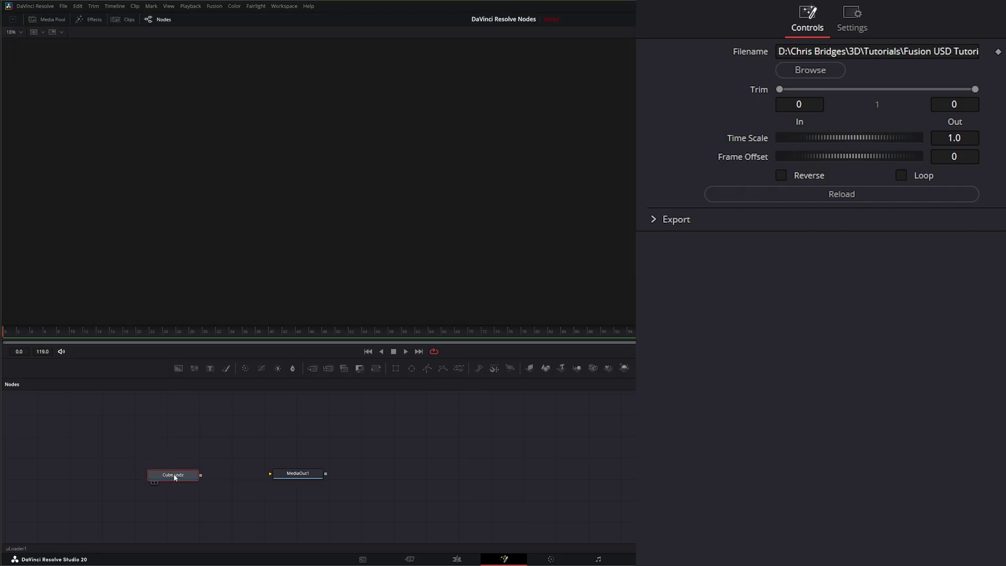
pyautogui.moveTo(292, 474); pyautogui.dragTo(366, 477)
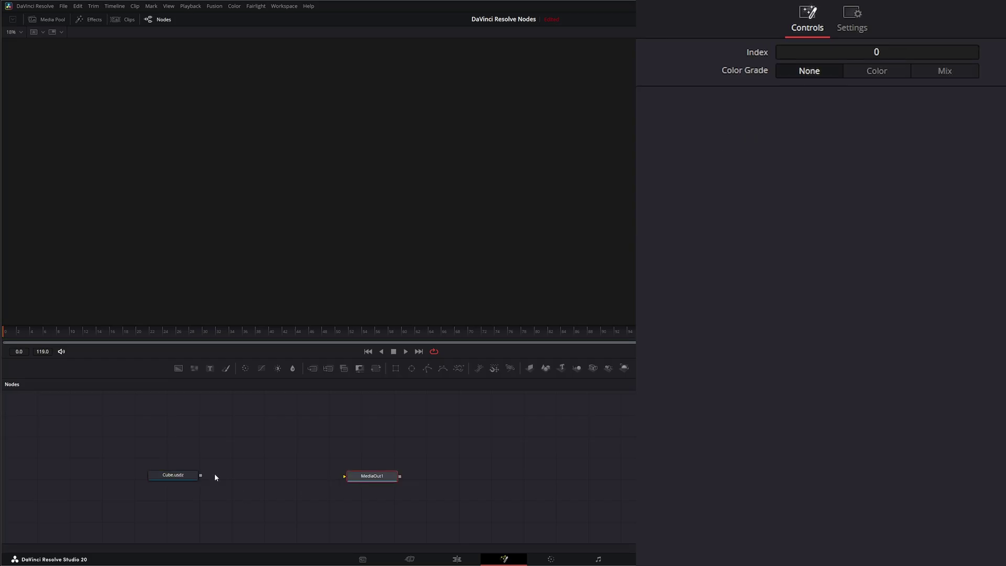
pyautogui.moveTo(174, 475); pyautogui.dragTo(174, 480)
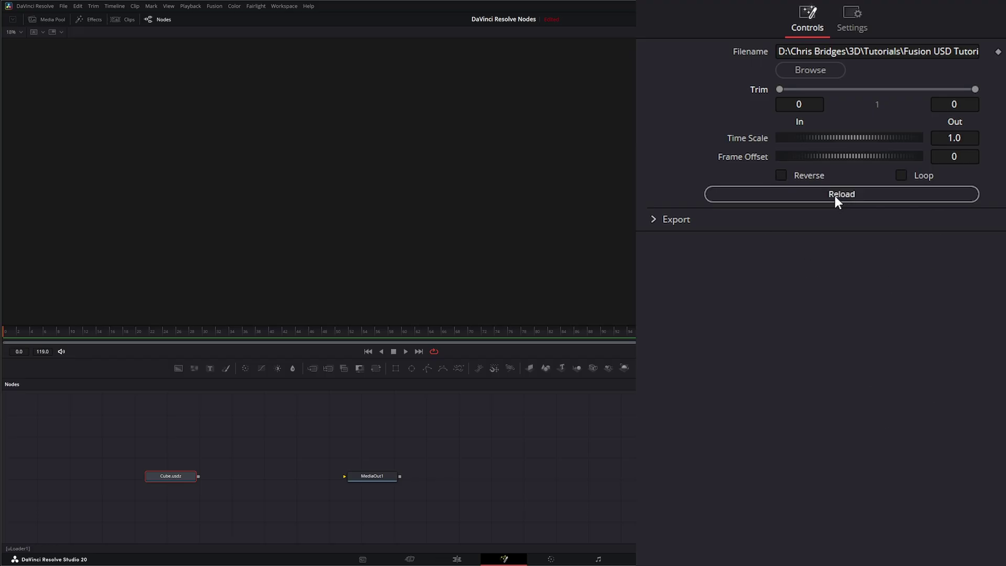
# Step: Inspect the Export settings of the Cube.usdz loader, including the separate stage option
pyautogui.click(653, 218)
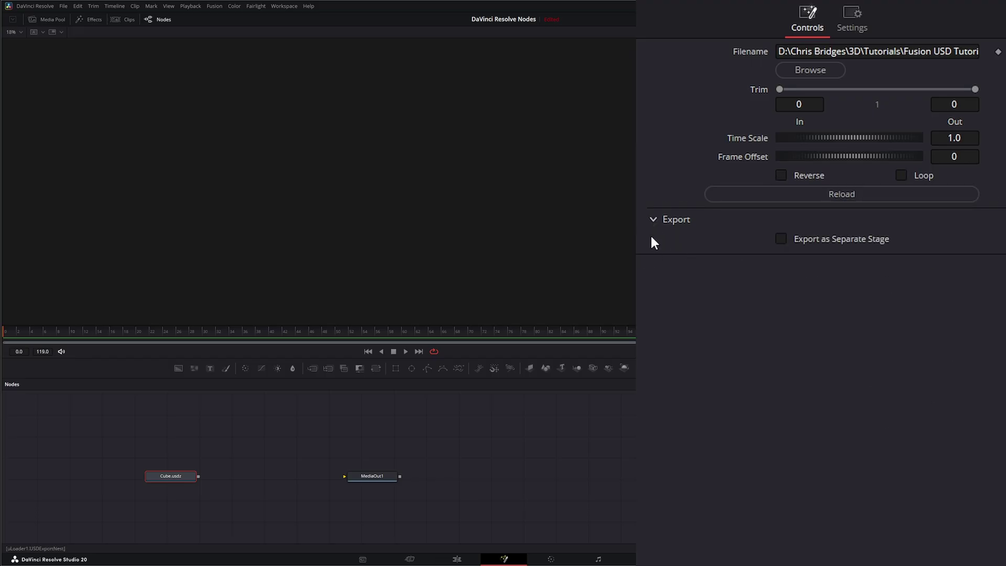
pyautogui.click(782, 239)
pyautogui.click(653, 220)
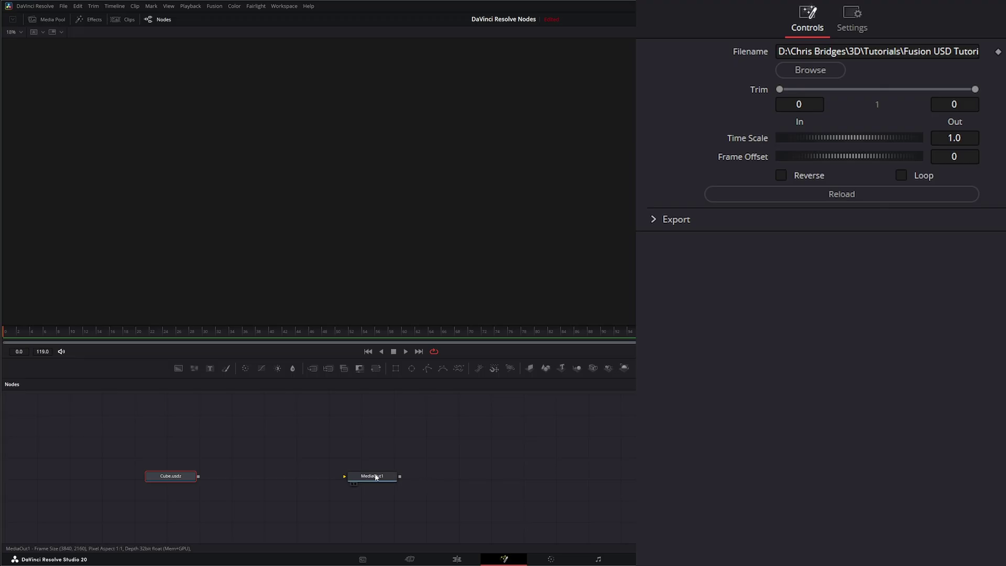
# Step: Shift MediaOut1 further from the loader and add a uMerge node between them
pyautogui.moveTo(373, 476); pyautogui.dragTo(397, 477)
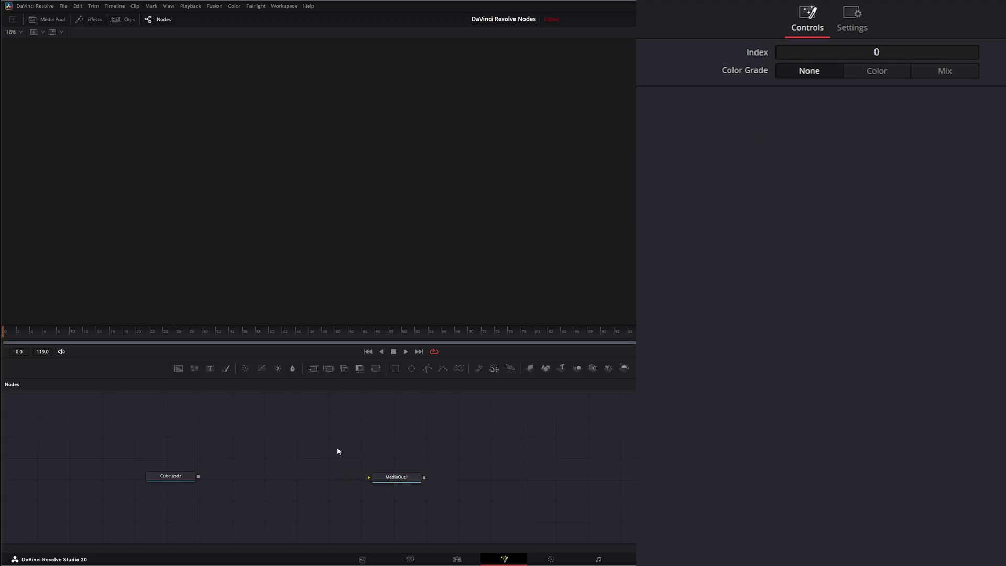
pyautogui.hotkey('shift', 'space')
pyautogui.write('ulo')
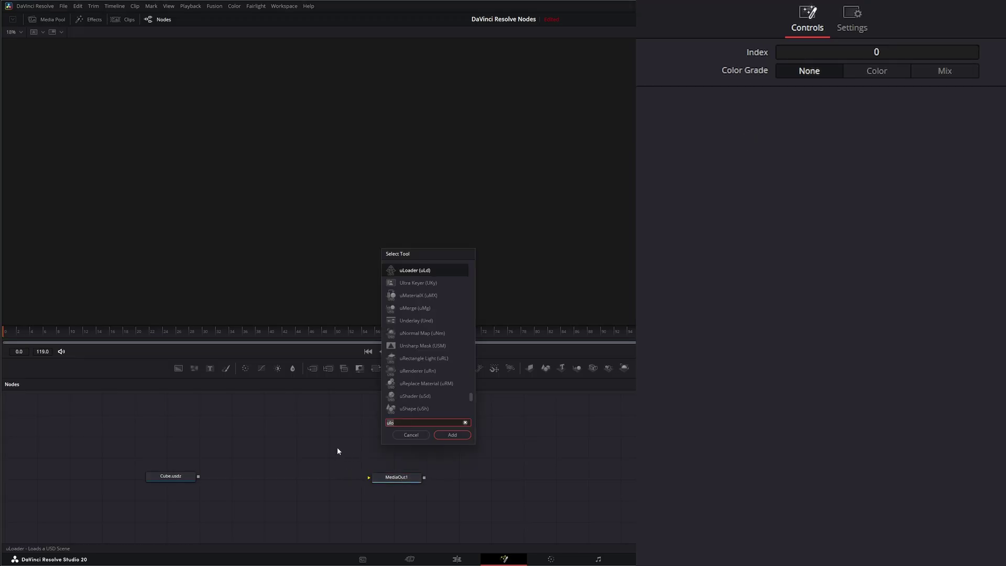
pyautogui.press('BackSpace')
pyautogui.press('BackSpace')
pyautogui.write('mer')
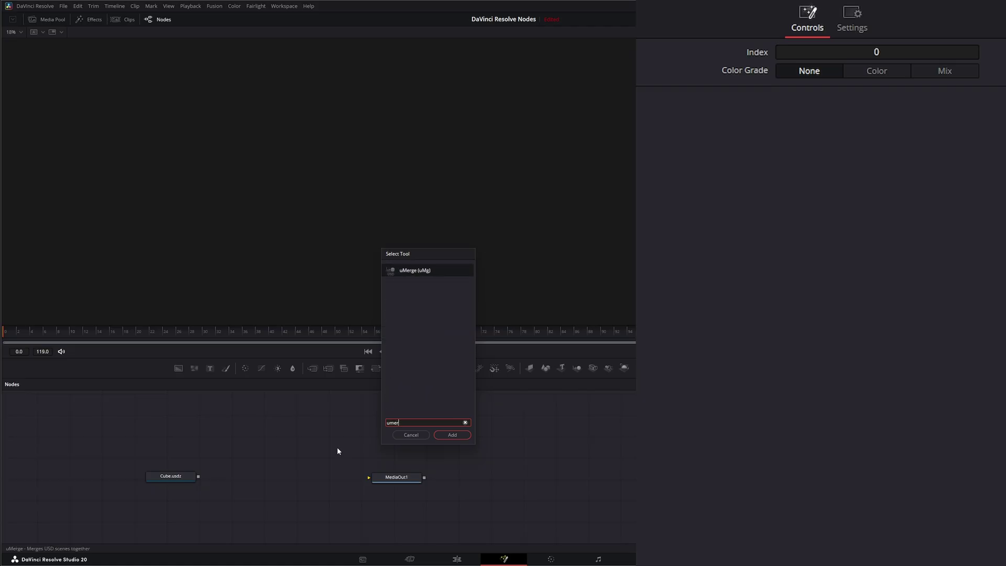
pyautogui.press('Return')
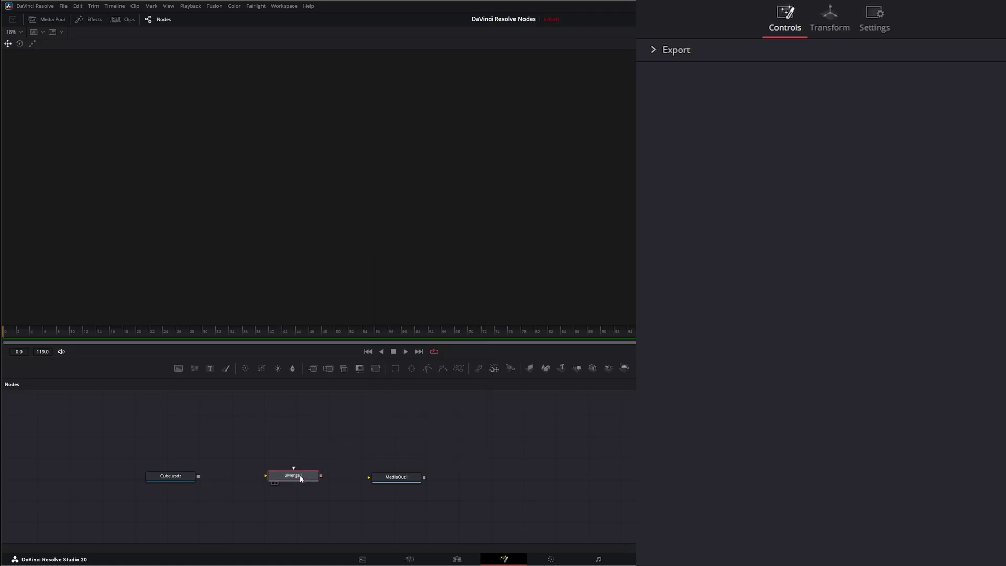
# Step: Add a uRenderer node and place it between the uMerge1 and MediaOut1 nodes
pyautogui.hotkey('shift', 'space')
pyautogui.write('ur')
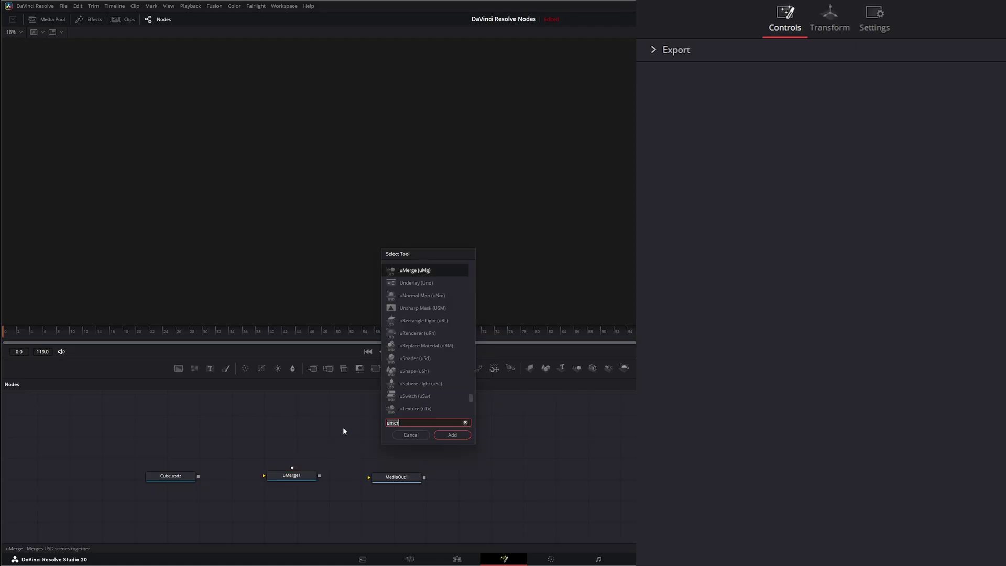
pyautogui.write('e')
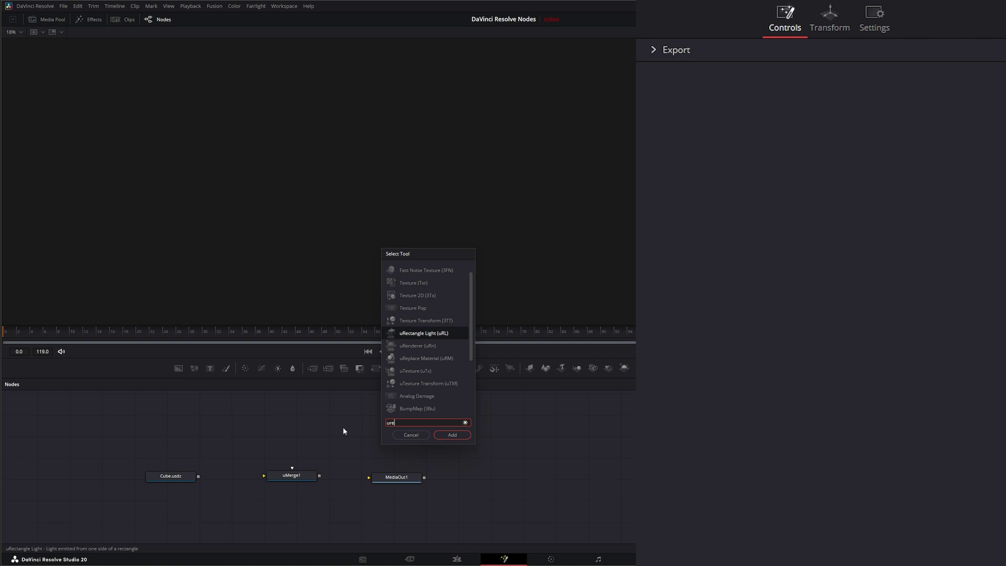
pyautogui.click(419, 346)
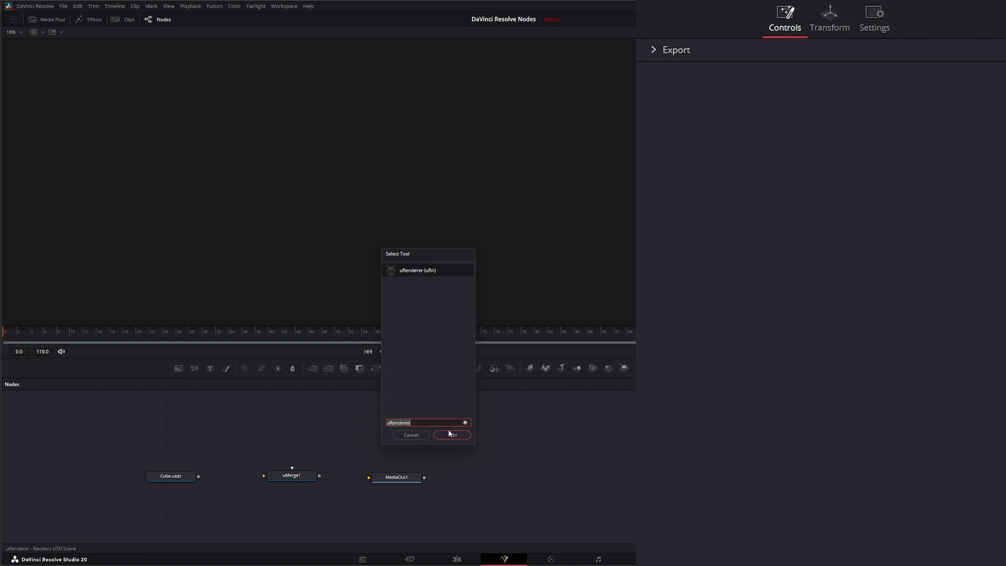
pyautogui.click(450, 435)
pyautogui.moveTo(398, 478); pyautogui.dragTo(504, 481)
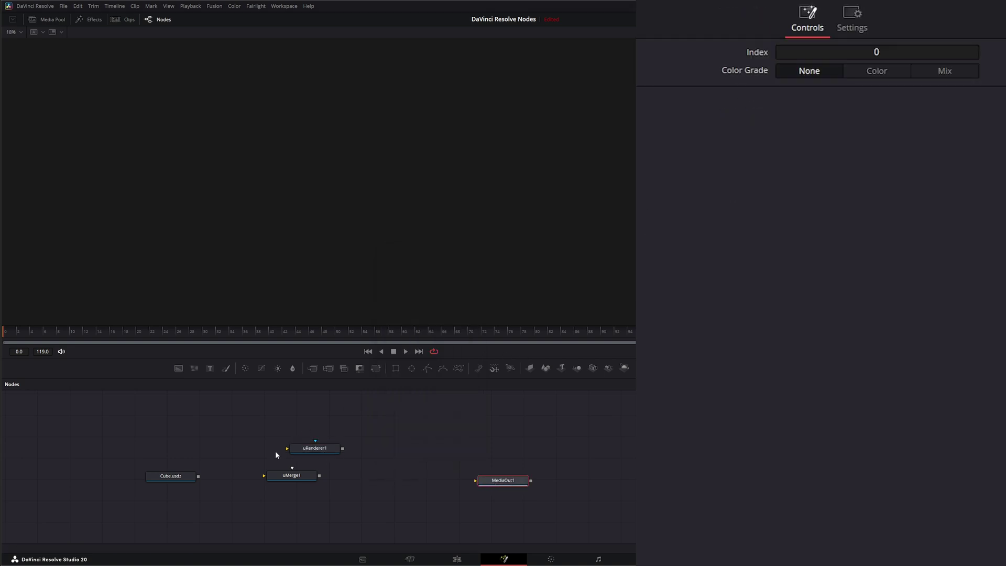
pyautogui.moveTo(316, 450); pyautogui.dragTo(376, 482)
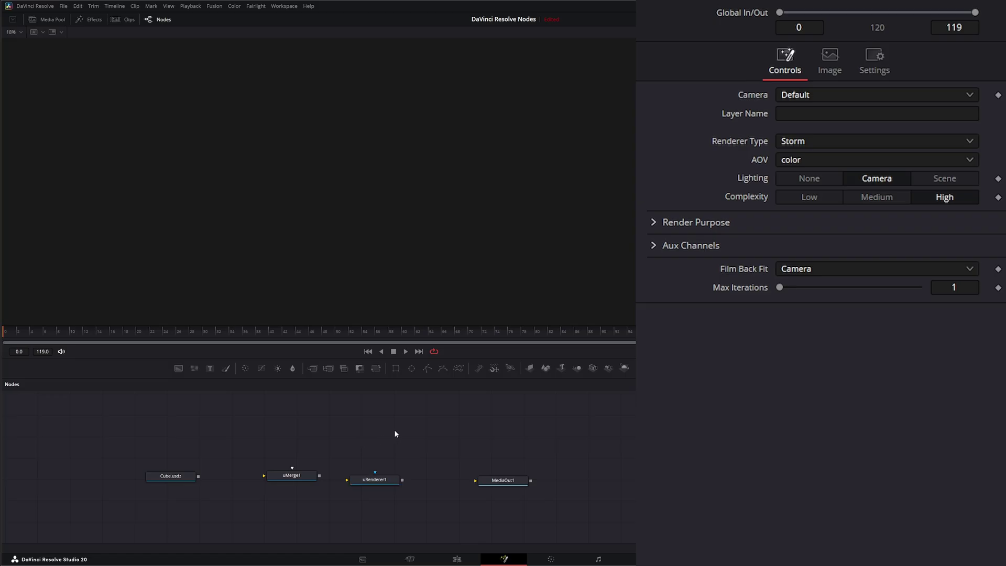
# Step: Add a uCamera node and place it above uMerge1
pyautogui.hotkey('shift', 'space')
pyautogui.write('ucam')
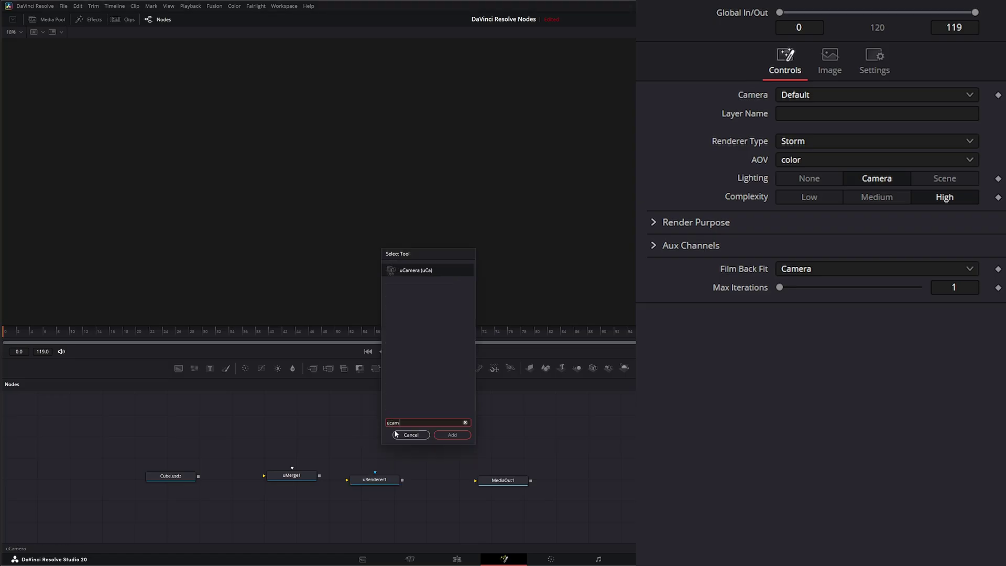
pyautogui.press('Return')
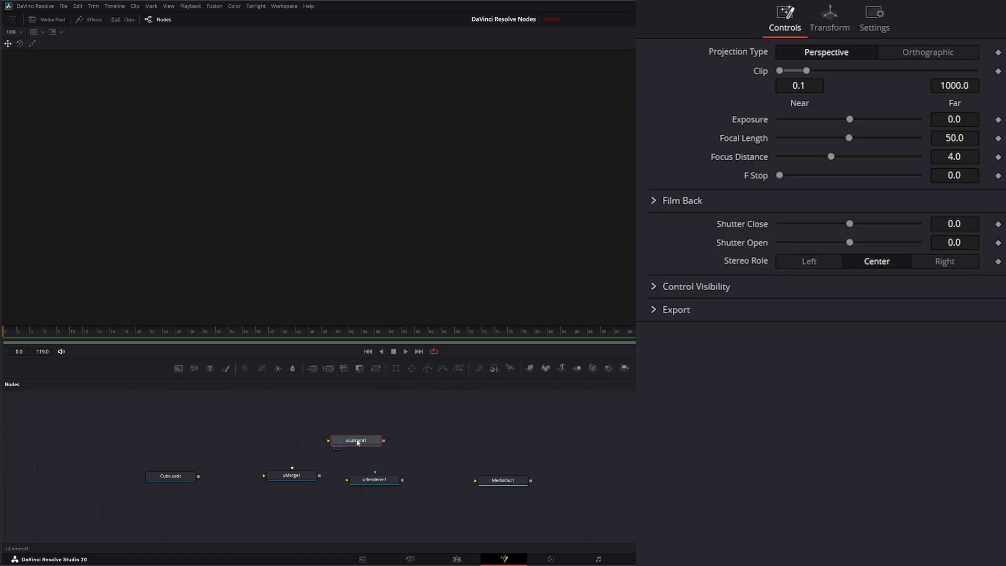
pyautogui.moveTo(381, 441); pyautogui.dragTo(318, 423)
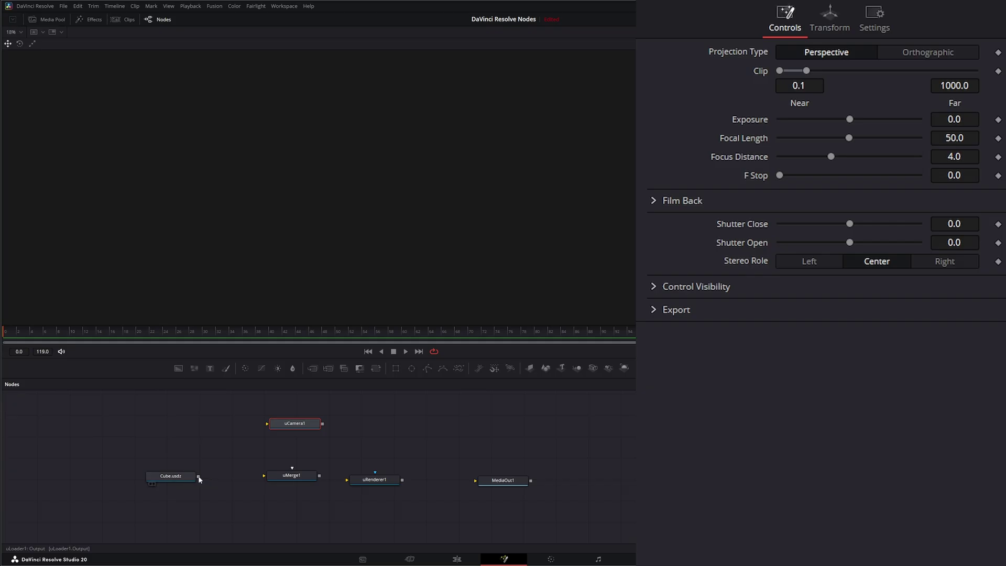
# Step: Connect the Cube.usdz loader and uCamera1 into uMerge1, feed uMerge1 into uRenderer1, and display the render in the viewer
pyautogui.moveTo(198, 476); pyautogui.dragTo(263, 476)
pyautogui.moveTo(322, 426); pyautogui.dragTo(282, 284)
pyautogui.moveTo(327, 267); pyautogui.dragTo(255, 271, button='middle')
# Step: Switch to two viewers and display the uMerge1 3D scene beside the uRenderer1 output
pyautogui.click(286, 478)
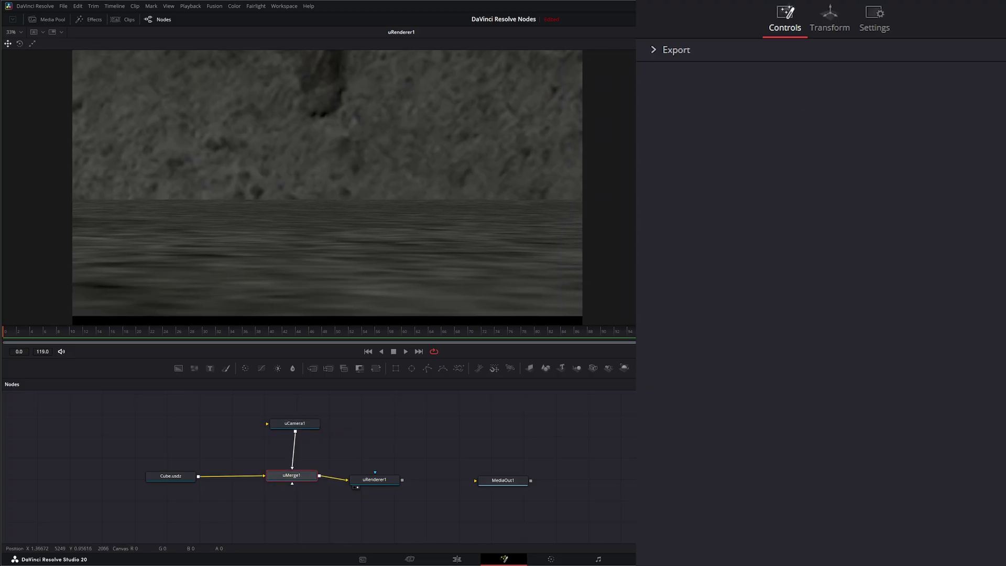
pyautogui.click(780, 32)
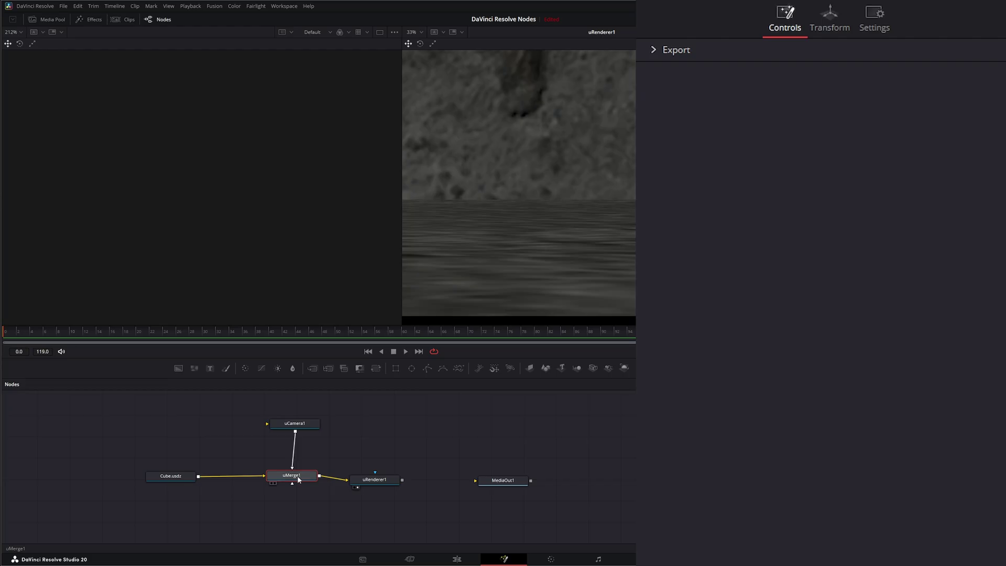
pyautogui.press('1')
# Step: Select uCamera1 in the 3D scene and pull it backward out of the cube
pyautogui.click(204, 273)
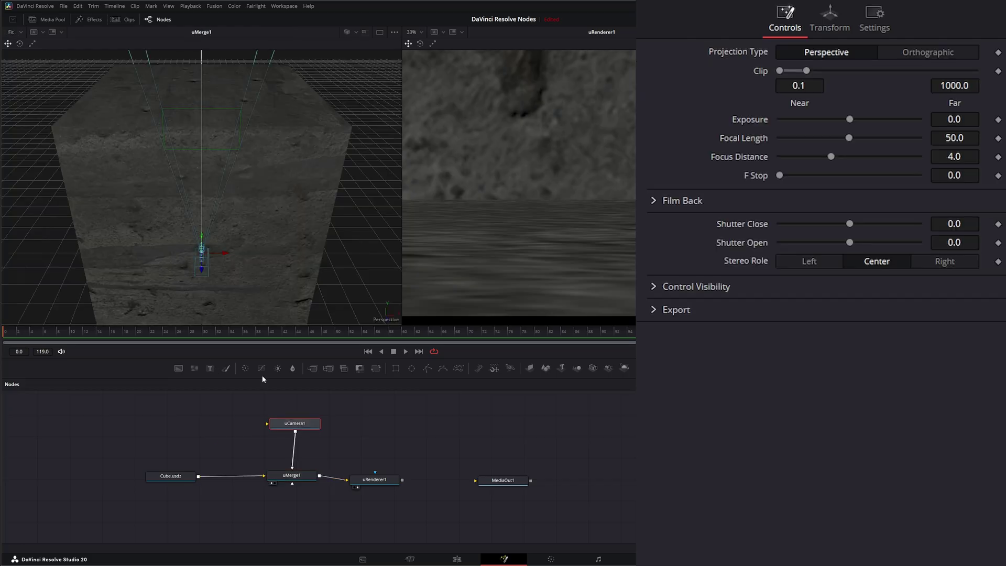
pyautogui.moveTo(203, 270); pyautogui.dragTo(208, 328)
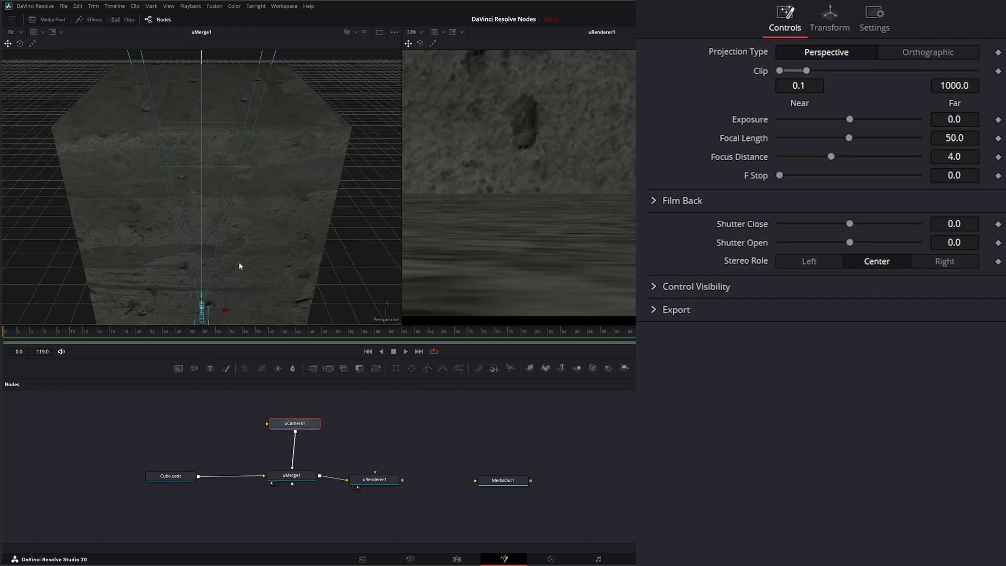
pyautogui.keyDown('ctrl'); pyautogui.scroll(-5, 240, 263); pyautogui.keyUp('ctrl')
pyautogui.keyDown('alt'); pyautogui.moveTo(238, 262); pyautogui.dragTo(270, 189, button='middle'); pyautogui.keyUp('alt')
pyautogui.moveTo(260, 193); pyautogui.dragTo(337, 313)
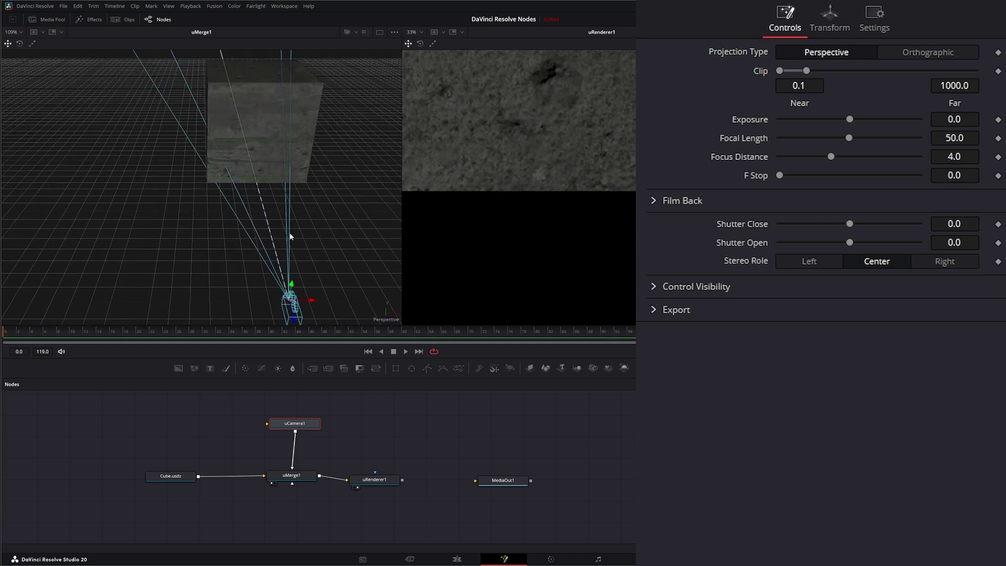
# Step: Raise uCamera1 and pull it further back until the cube's whole front face is framed in the render
pyautogui.keyDown('alt'); pyautogui.moveTo(295, 242); pyautogui.dragTo(164, 205, button='middle'); pyautogui.keyUp('alt')
pyautogui.scroll(-5, 290, 233)
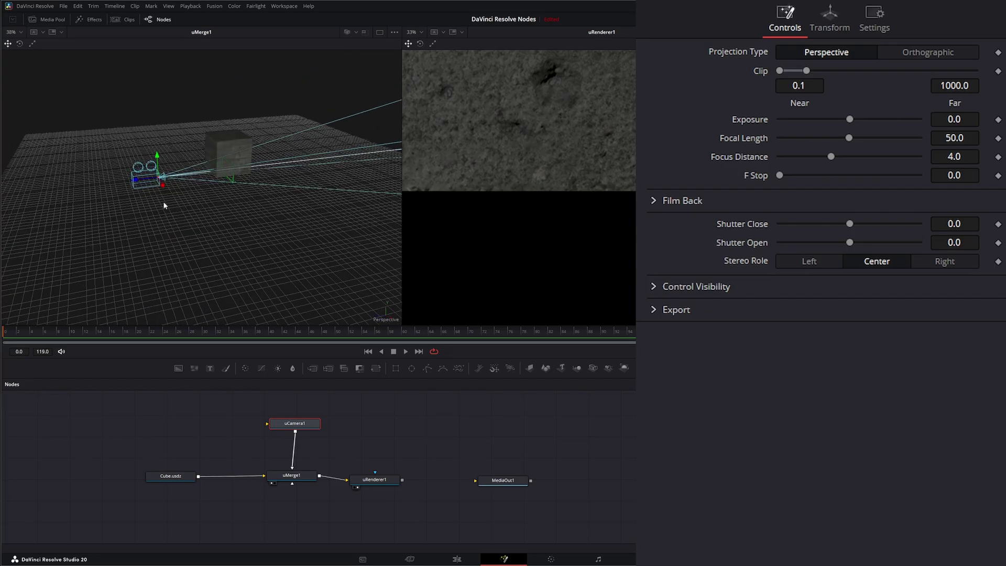
pyautogui.moveTo(161, 157); pyautogui.dragTo(87, 180)
pyautogui.moveTo(16, 148); pyautogui.dragTo(15, 144)
pyautogui.moveTo(82, 281); pyautogui.dragTo(203, 292, button='middle')
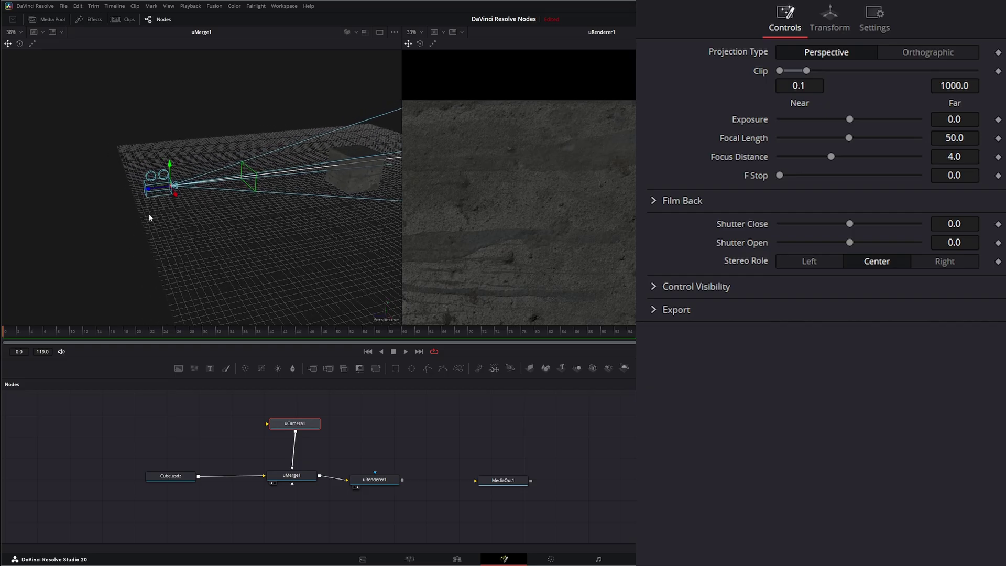
pyautogui.moveTo(151, 195); pyautogui.dragTo(101, 211)
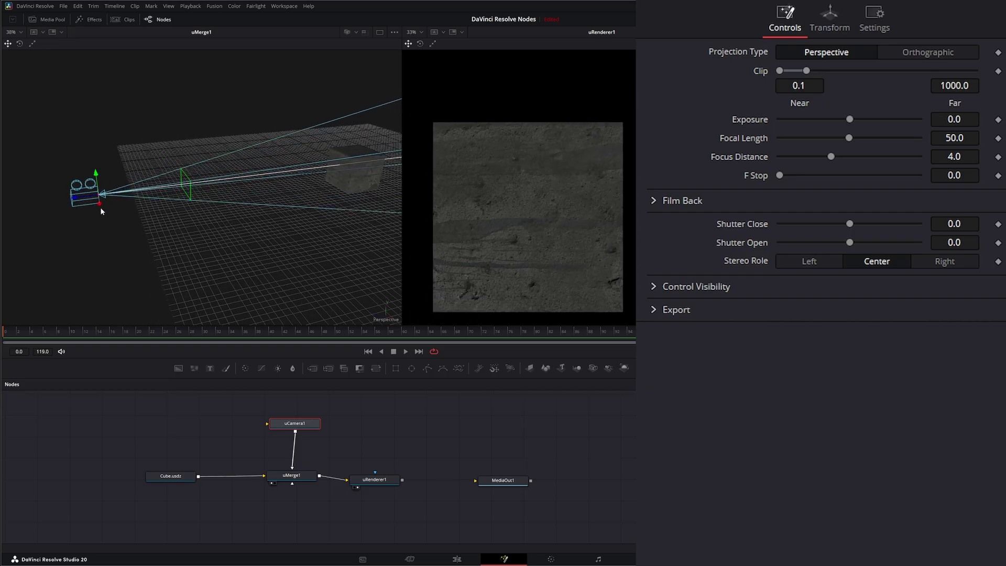
# Step: Shift the Cube.usdz loader away from uMerge1 to widen the gap between the two nodes
pyautogui.click(354, 183)
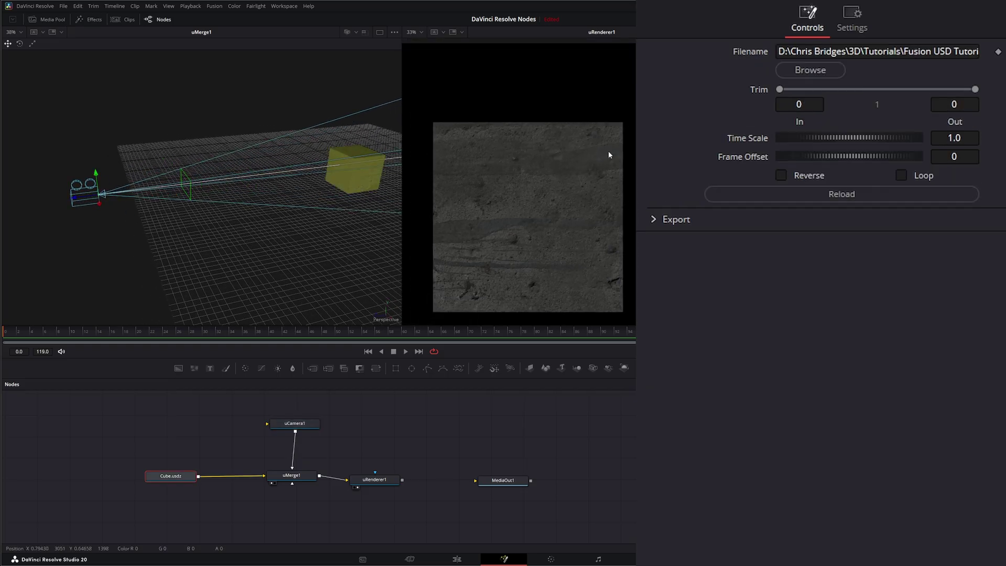
pyautogui.moveTo(177, 478); pyautogui.dragTo(164, 478)
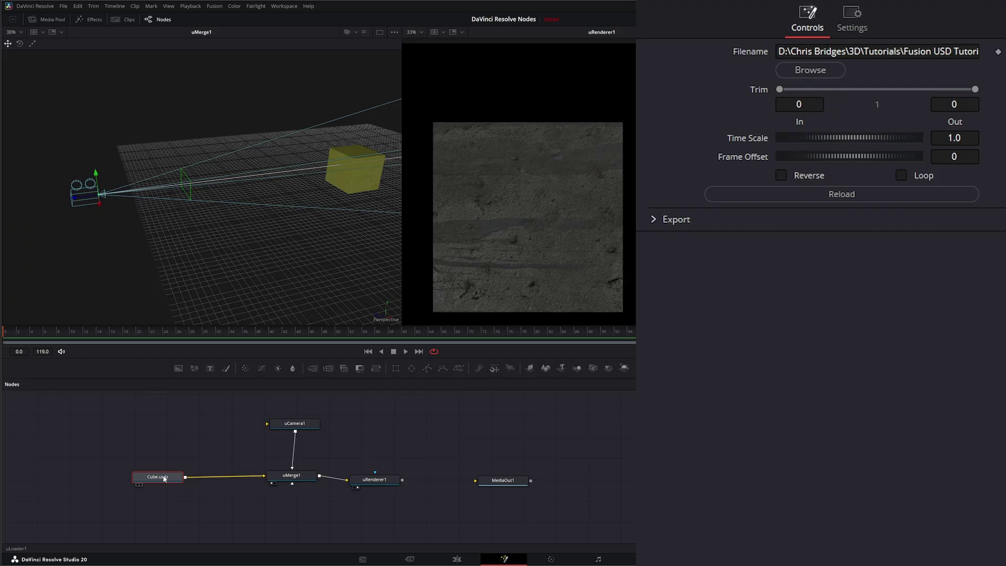
pyautogui.click(293, 477)
pyautogui.click(211, 456)
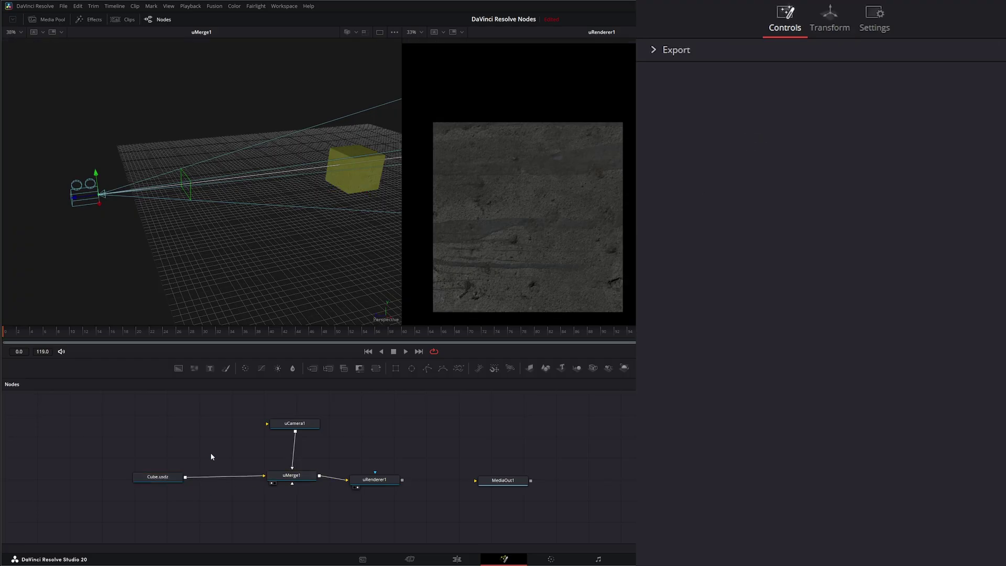
# Step: Insert a uTransform node between the Cube.usdz loader and uMerge1, and set its Y rotation to about -92.7
pyautogui.hotkey('shift', 'space')
pyautogui.write('utr')
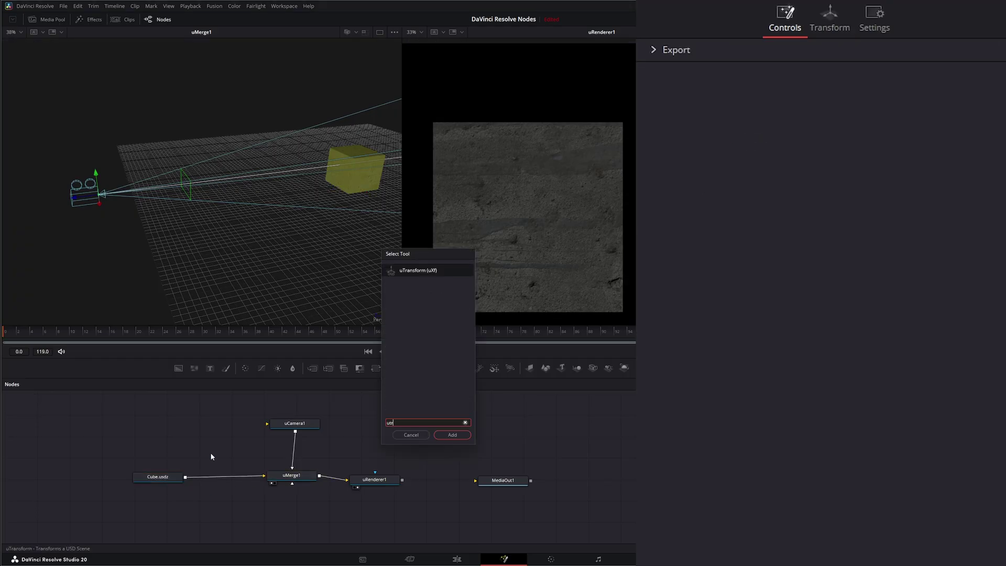
pyautogui.press('Return')
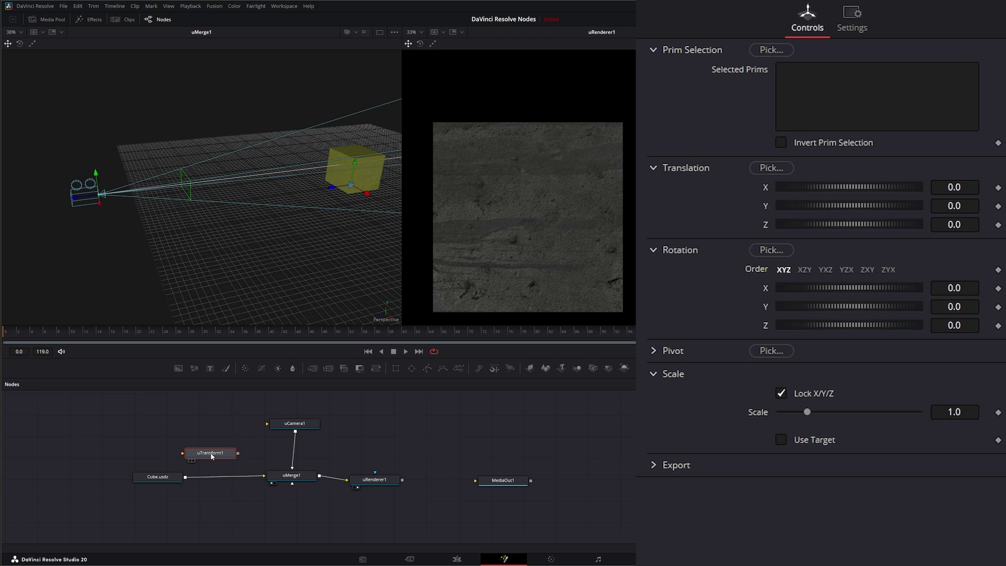
pyautogui.moveTo(212, 456); pyautogui.dragTo(227, 479)
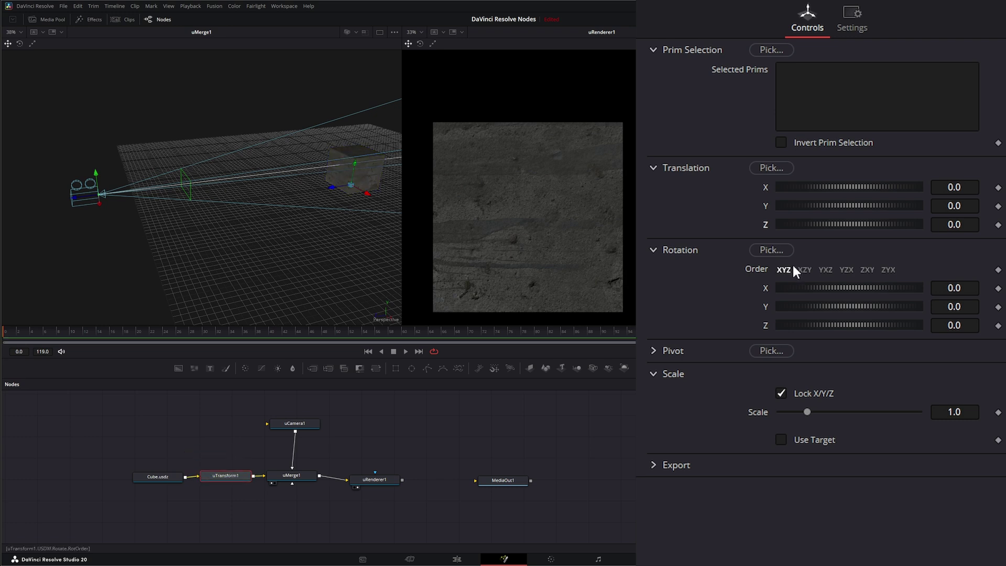
pyautogui.moveTo(827, 307); pyautogui.dragTo(786, 309)
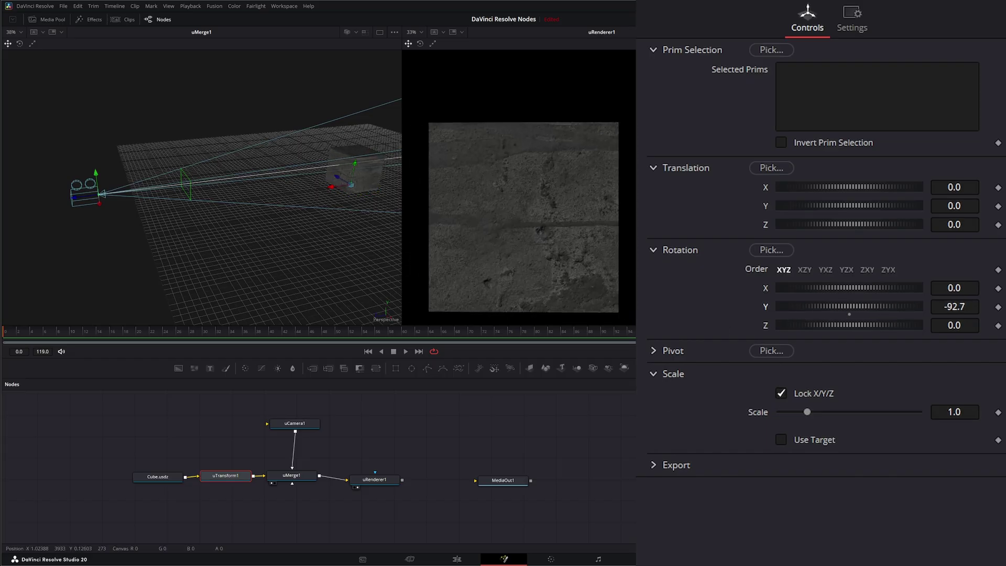
# Step: Select the Cube.usdz loader node
pyautogui.click(156, 477)
pyautogui.moveTo(90, 436); pyautogui.dragTo(178, 491)
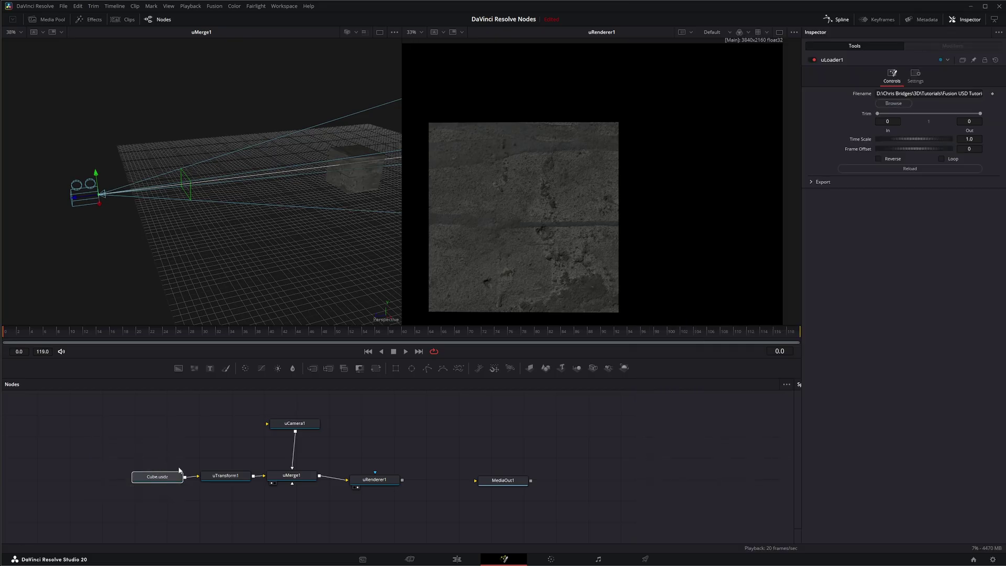